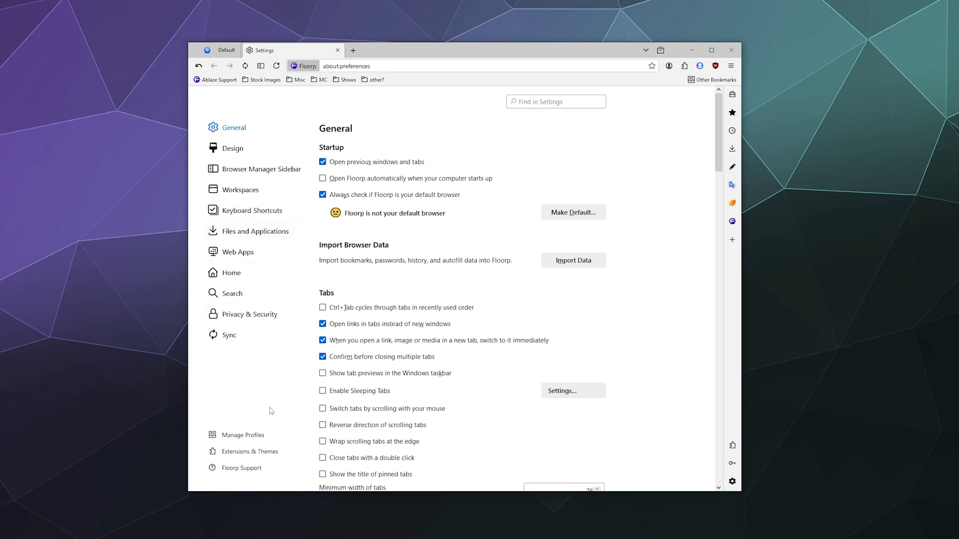
pyautogui.click(258, 455)
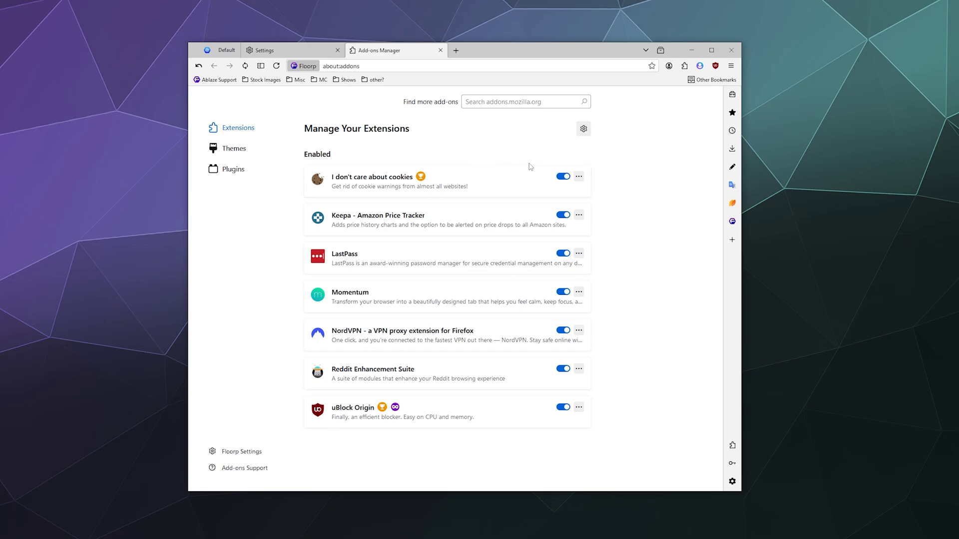
pyautogui.click(563, 178)
pyautogui.click(563, 178)
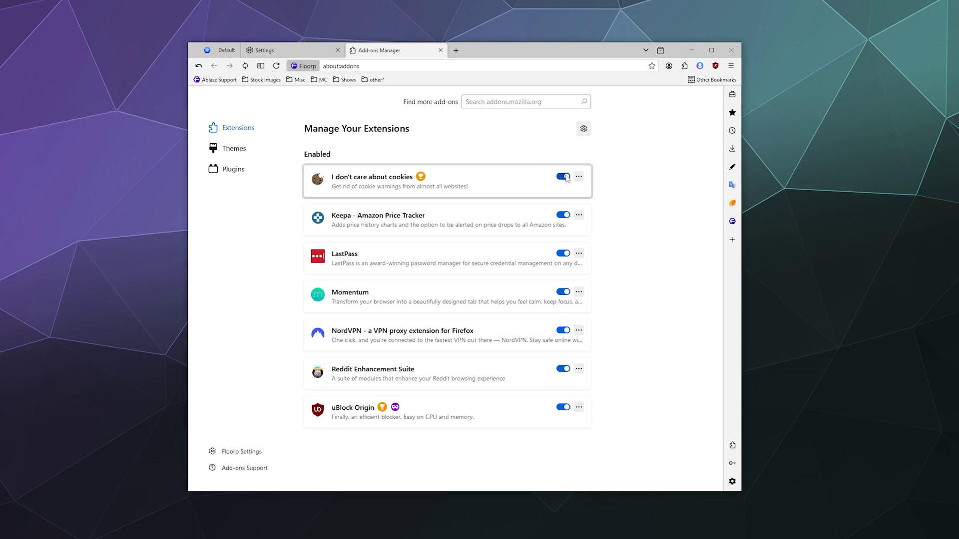
pyautogui.click(578, 177)
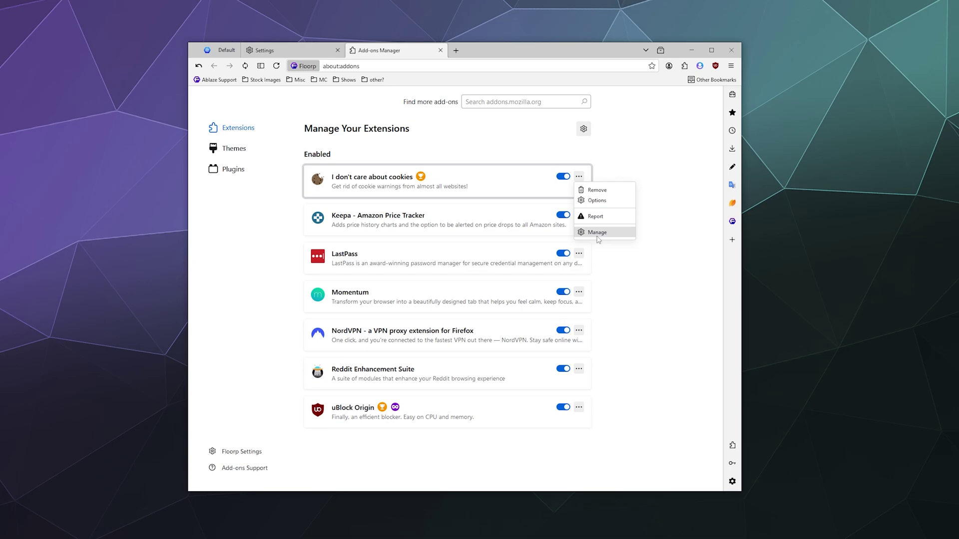
pyautogui.click(501, 102)
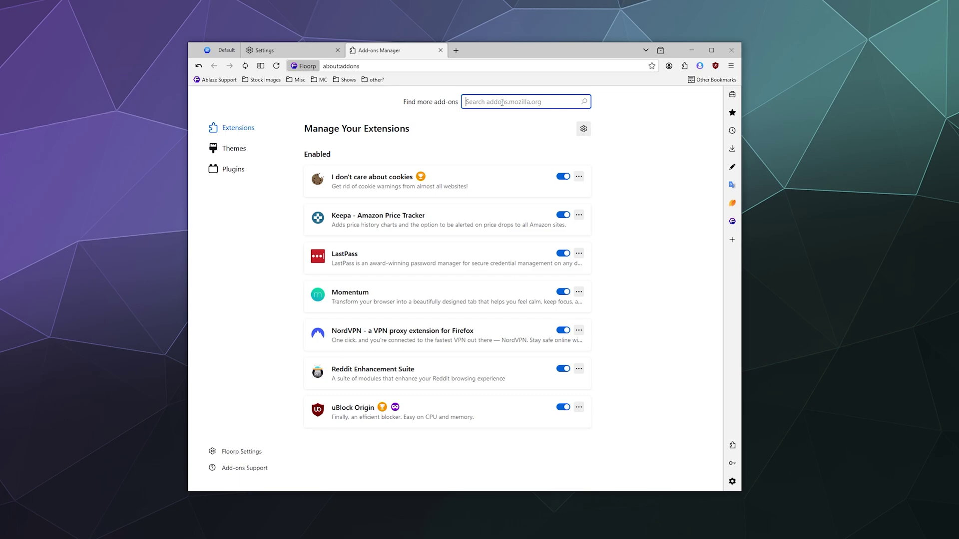
# Search the add-ons site for 'weather' and scroll through the 1,503 results
pyautogui.write('weather')
pyautogui.press('Return')
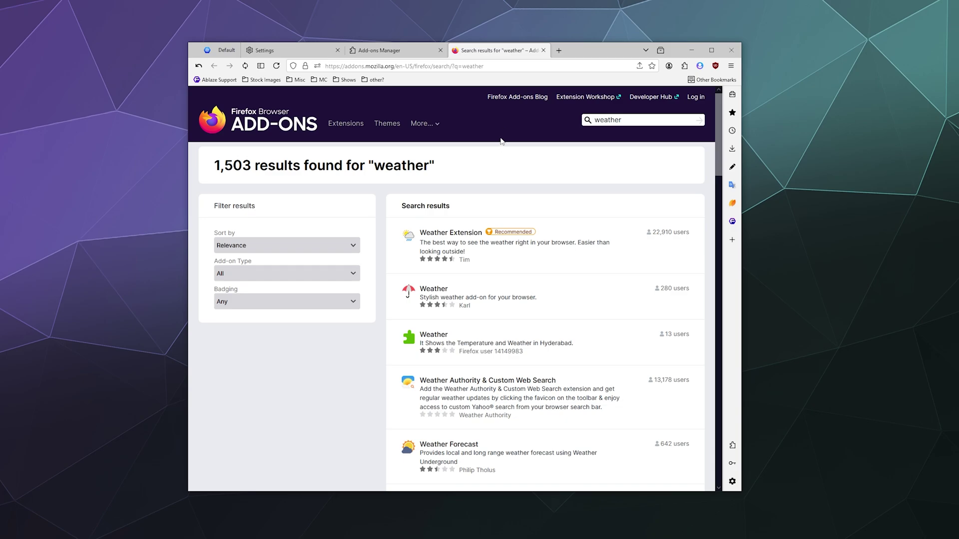
pyautogui.scroll(-4, 501, 165)
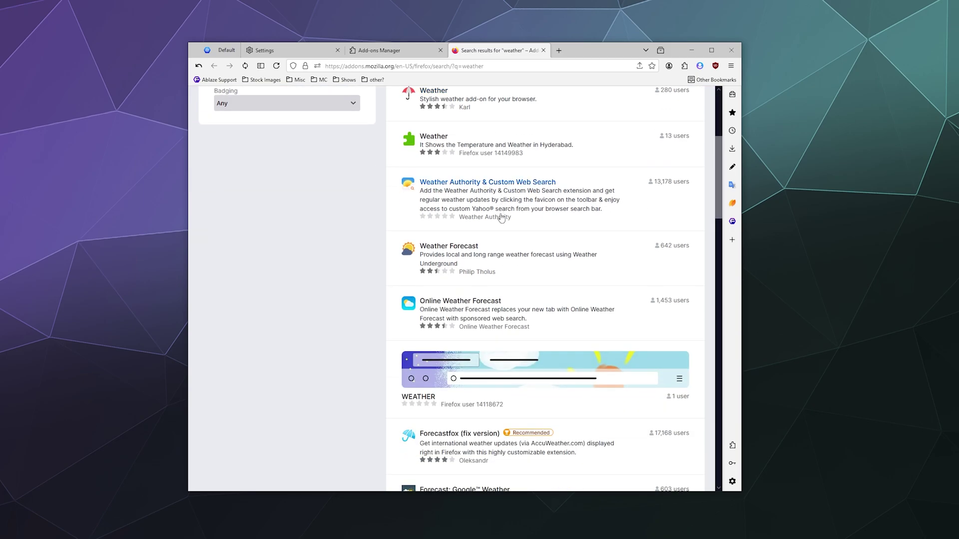
pyautogui.scroll(-4, 501, 218)
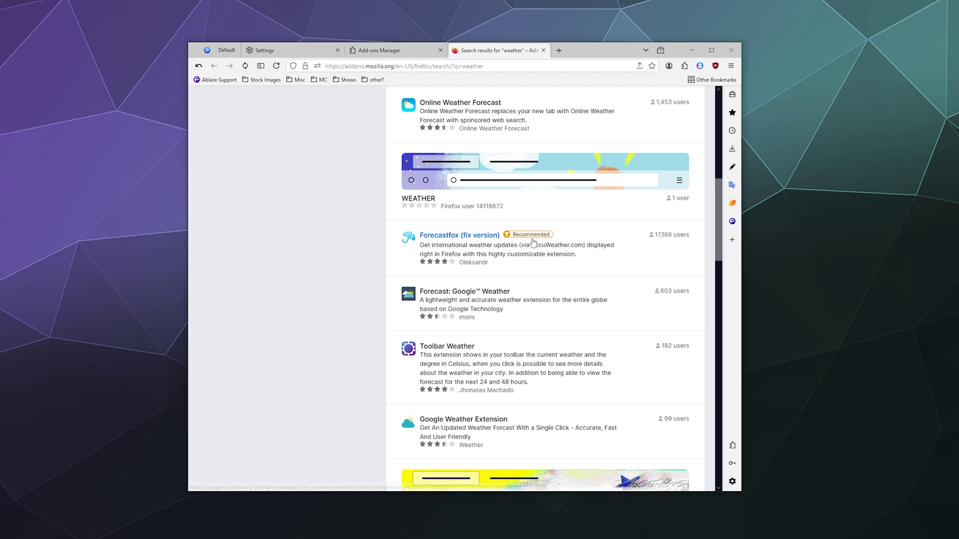
pyautogui.scroll(8, 547, 255)
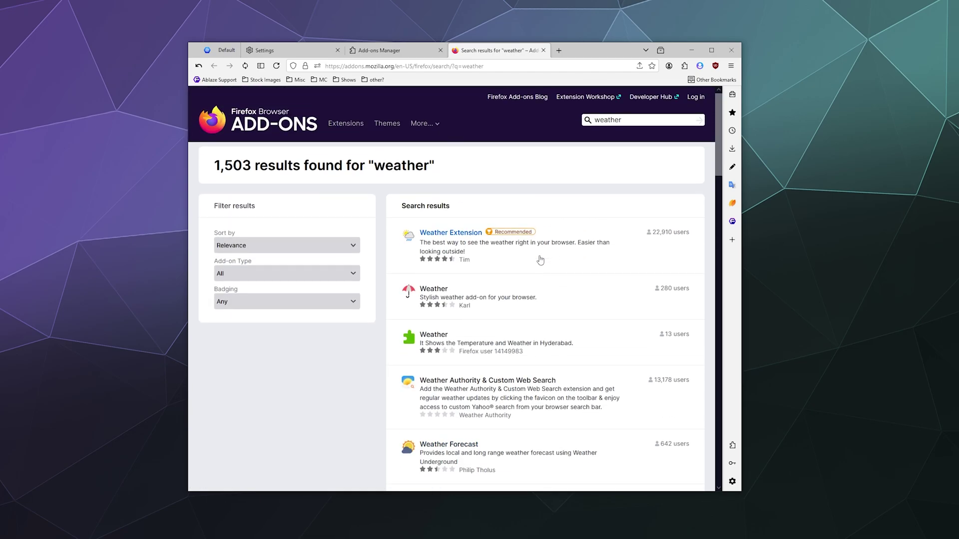
pyautogui.scroll(-7, 455, 239)
# Open Forecastfox (fix version) and add it to Firefox, approving its requested permissions
pyautogui.click(454, 238)
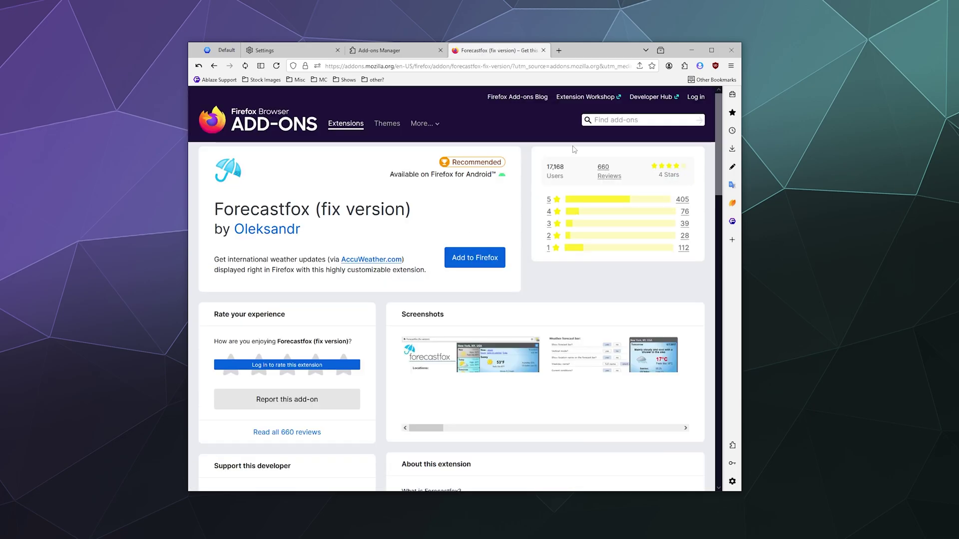
pyautogui.click(470, 261)
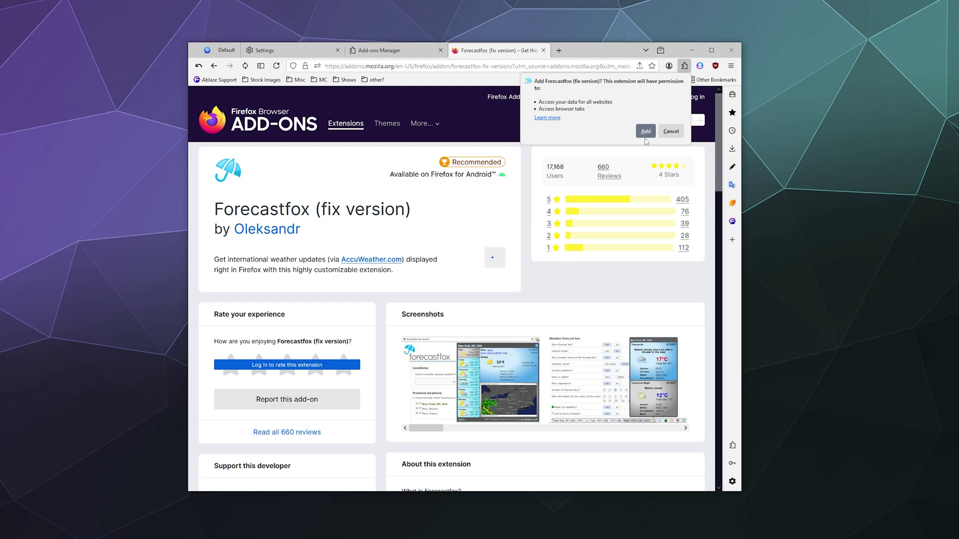
pyautogui.click(645, 133)
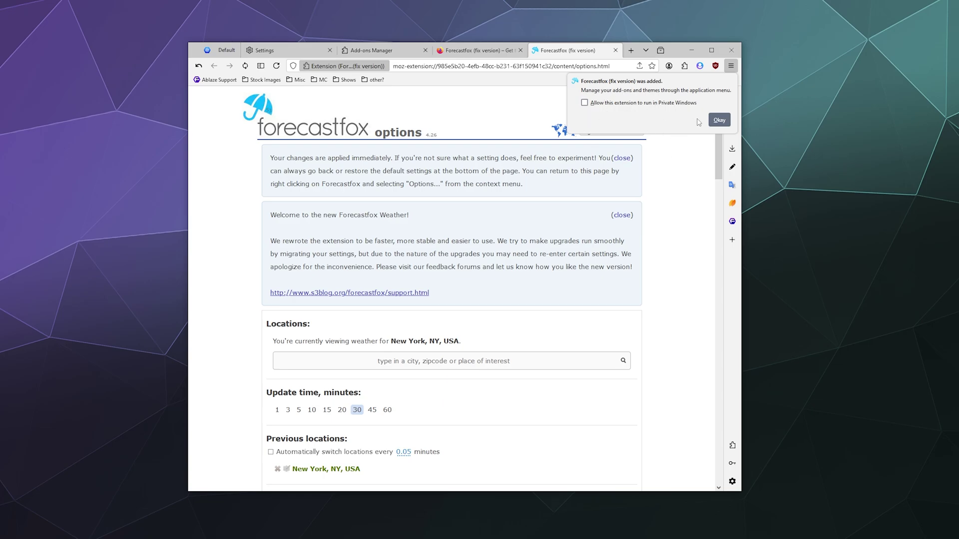
# Dismiss the extension-added notice and scroll through the Forecastfox options page
pyautogui.click(713, 119)
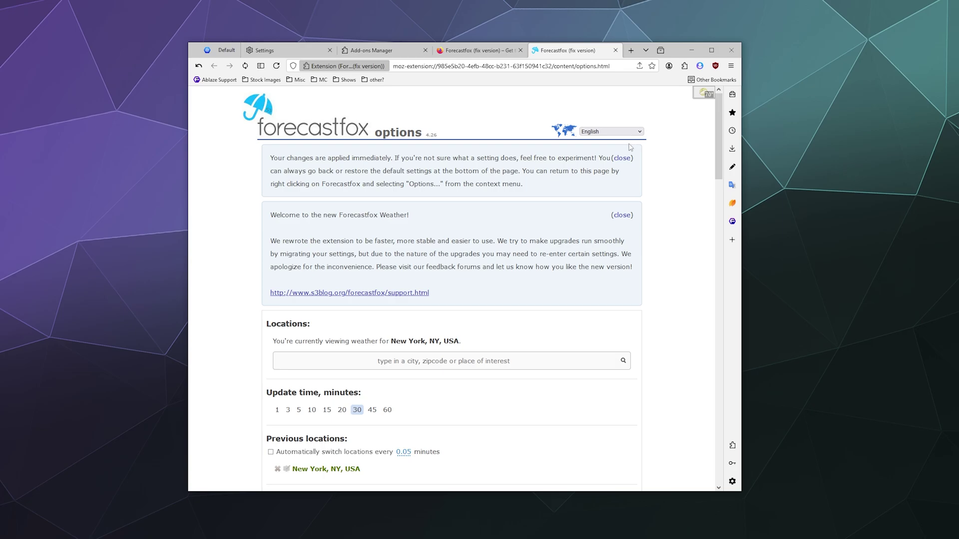
pyautogui.scroll(-10, 433, 195)
pyautogui.scroll(10, 433, 196)
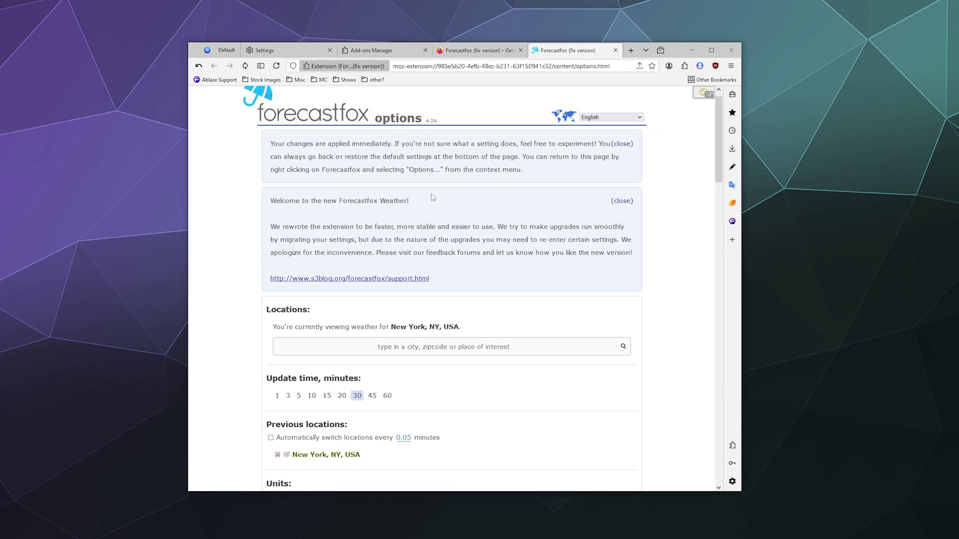
pyautogui.scroll(-11, 432, 199)
pyautogui.scroll(-8, 433, 199)
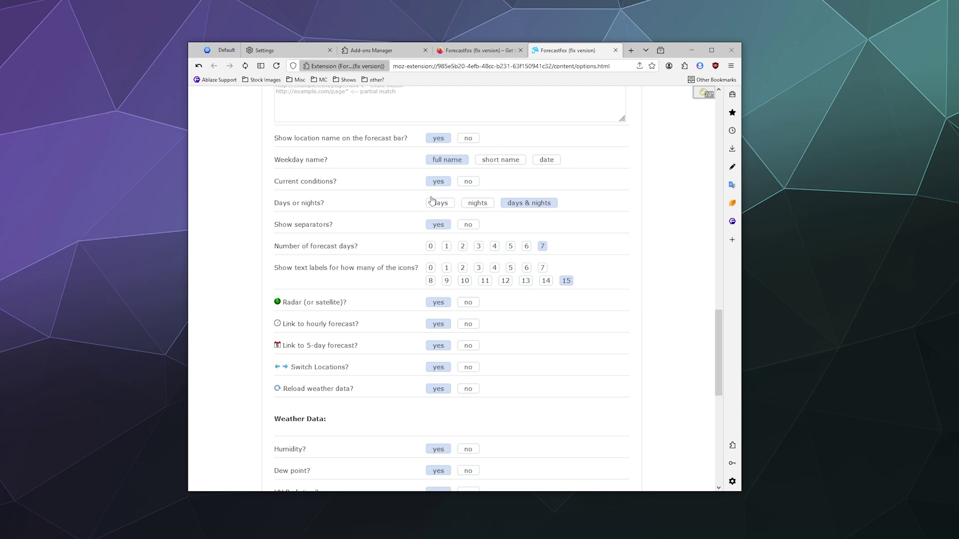
# Close the Forecastfox options tab and open Forecastfox's actions in the Extensions panel
pyautogui.click(616, 50)
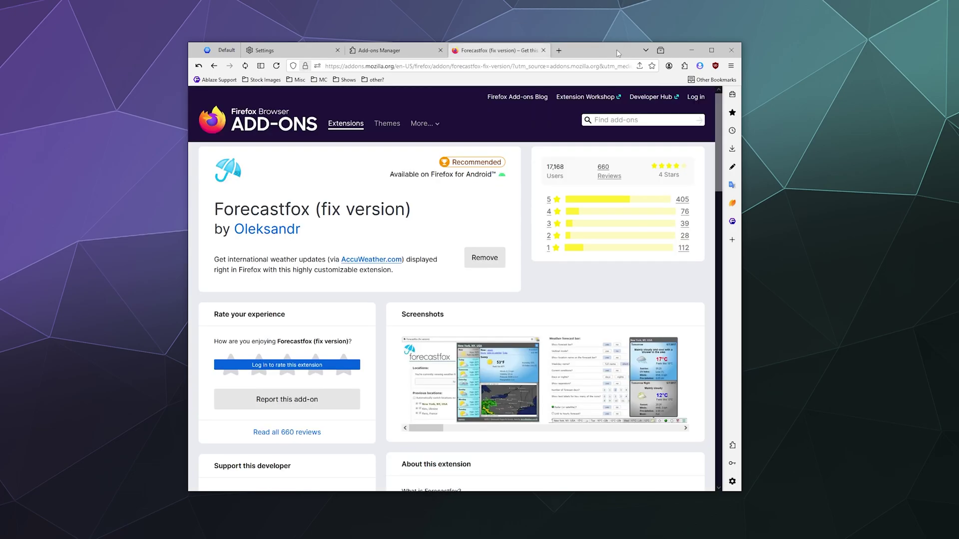
pyautogui.click(684, 65)
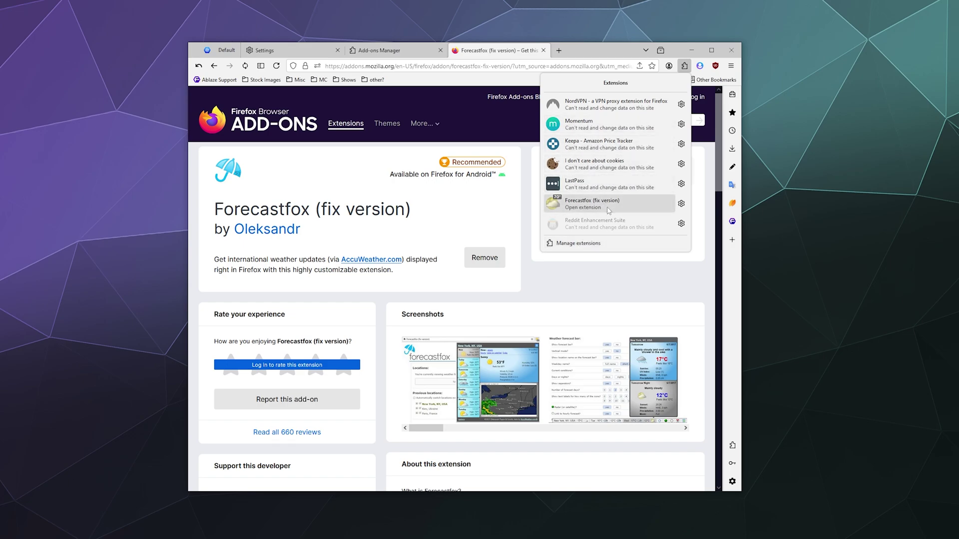
pyautogui.click(681, 205)
# Pin Forecastfox to the toolbar, open its New York forecast, and choose New location
pyautogui.click(667, 220)
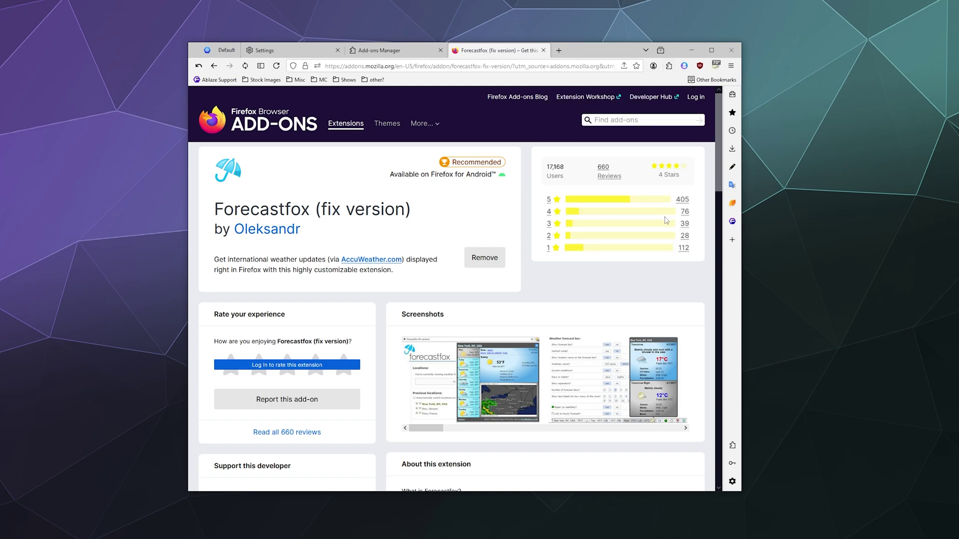
pyautogui.click(717, 66)
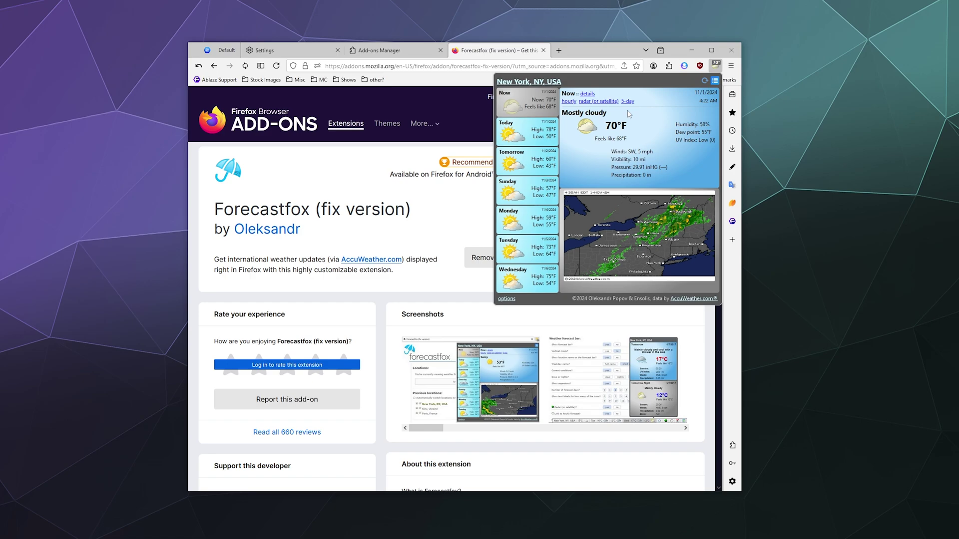
pyautogui.click(529, 82)
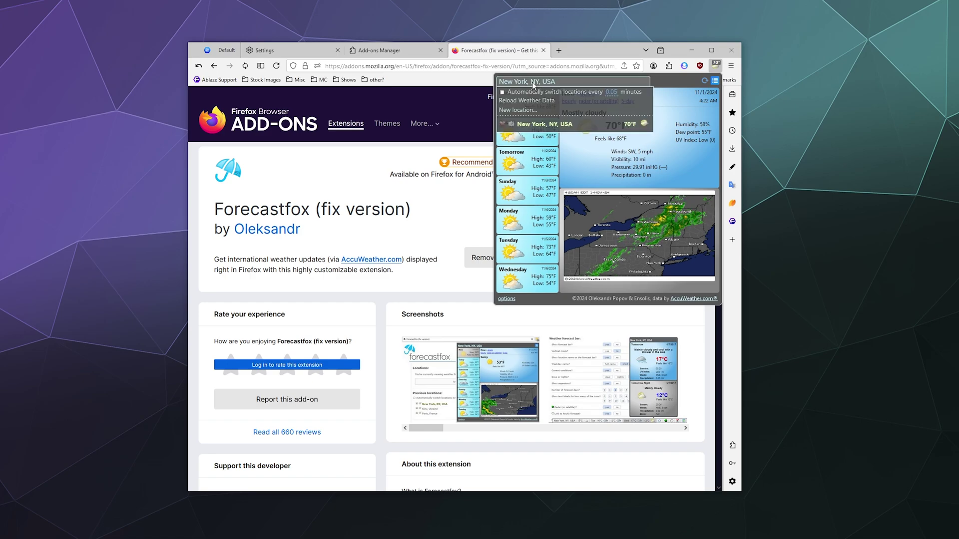
pyautogui.click(678, 103)
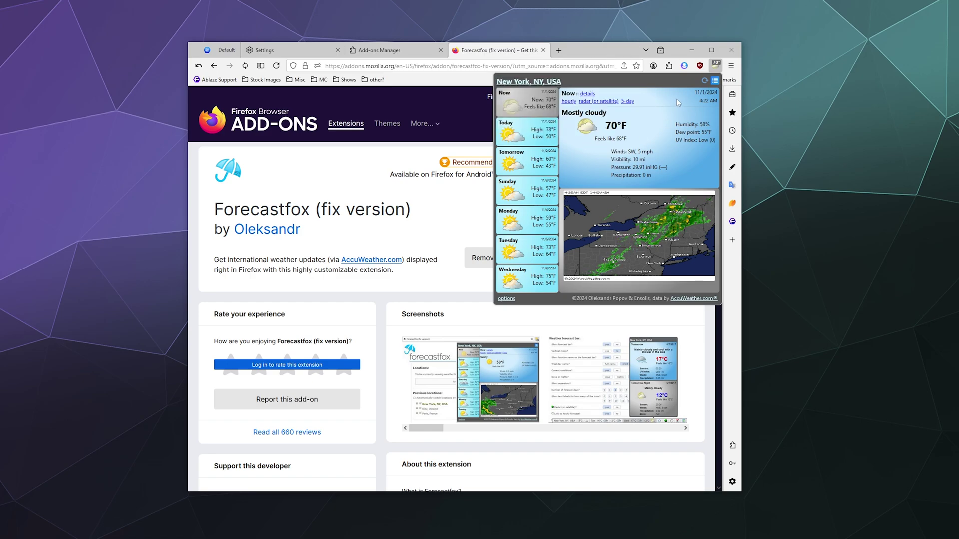
pyautogui.click(705, 81)
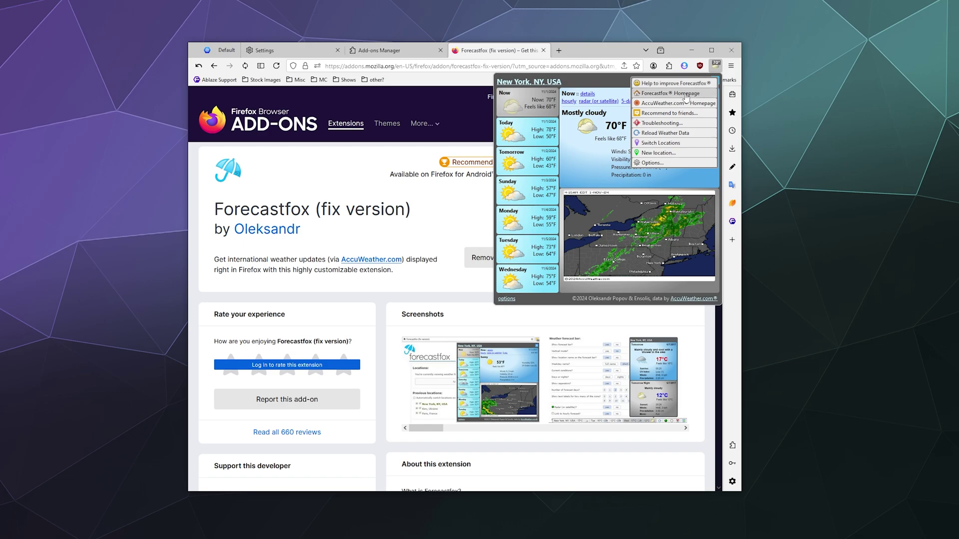
pyautogui.click(656, 152)
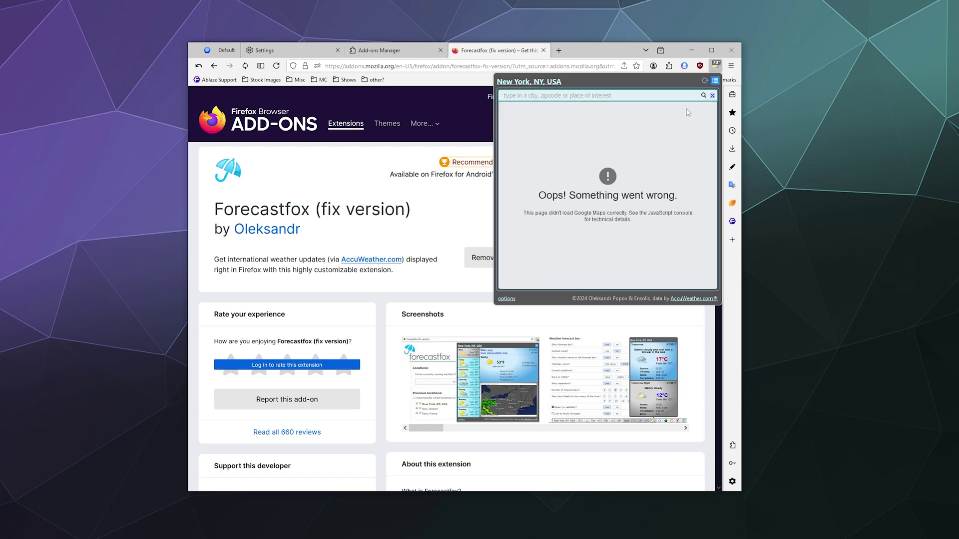
# Search Forecastfox locations for 'Castlerock Colorado', then go back and choose to add a new location
pyautogui.click(680, 96)
pyautogui.write('Castlerock Colorado')
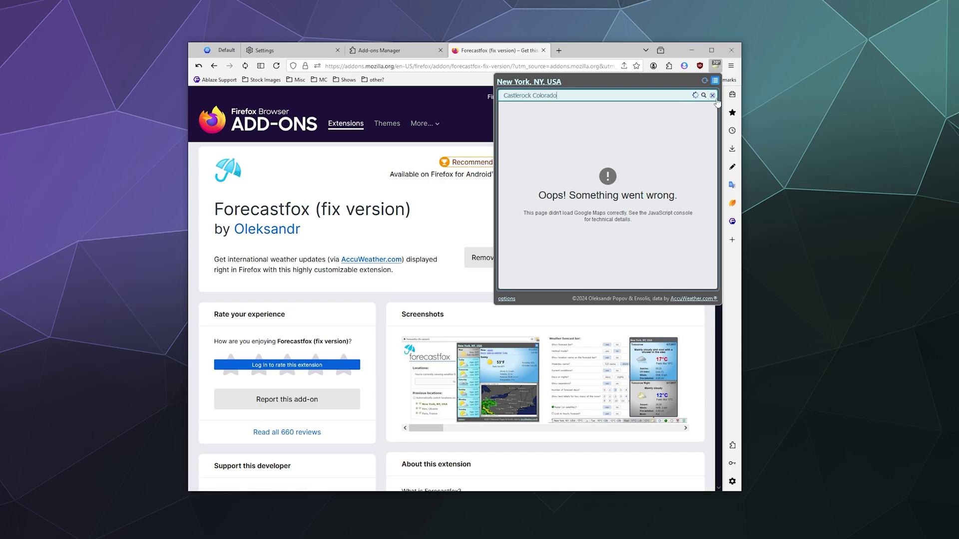
pyautogui.click(715, 81)
pyautogui.click(715, 81)
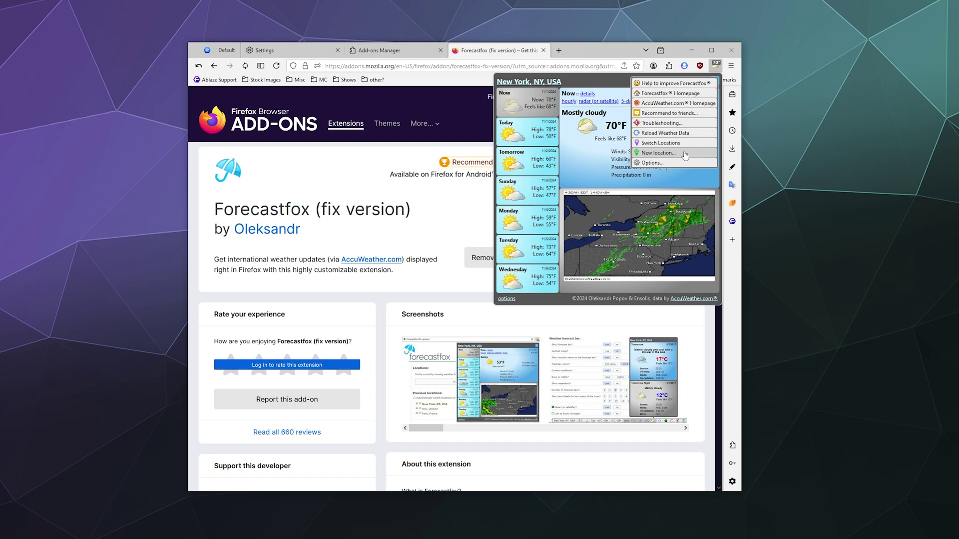
# Search the location by zip code 80124, then close the Forecastfox popup
pyautogui.click(630, 116)
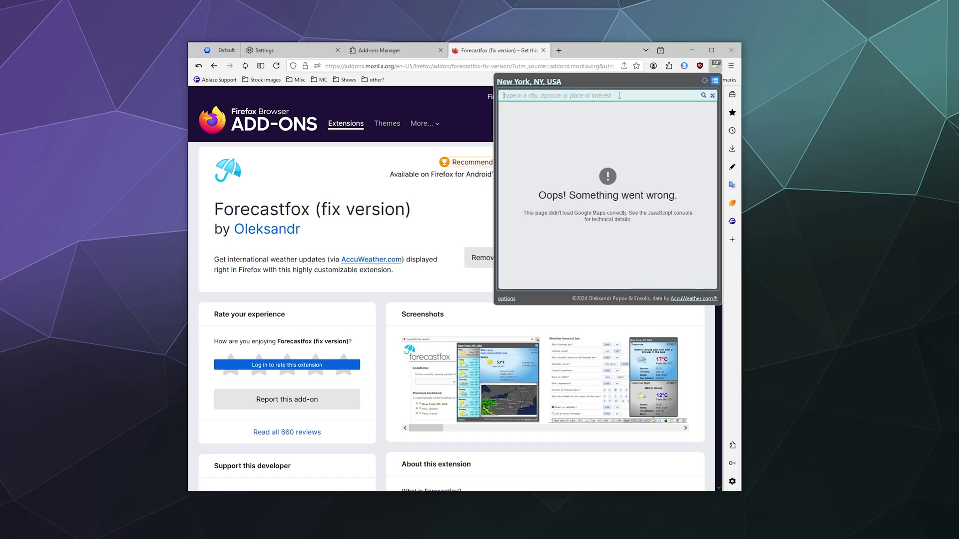
pyautogui.write('78')
pyautogui.press('BackSpace')
pyautogui.press('BackSpace')
pyautogui.write('8')
pyautogui.click(464, 209)
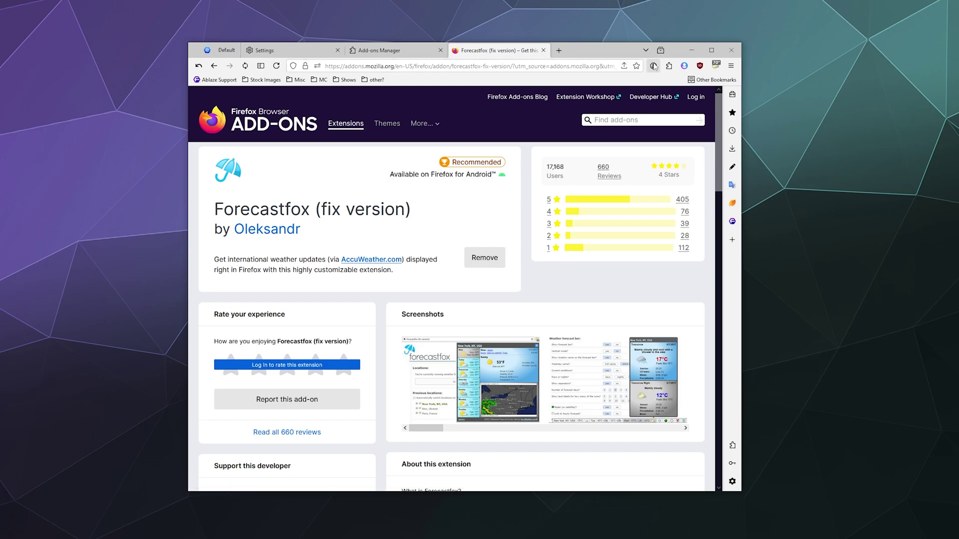
# Go to the extension management page from the Extensions panel
pyautogui.click(670, 66)
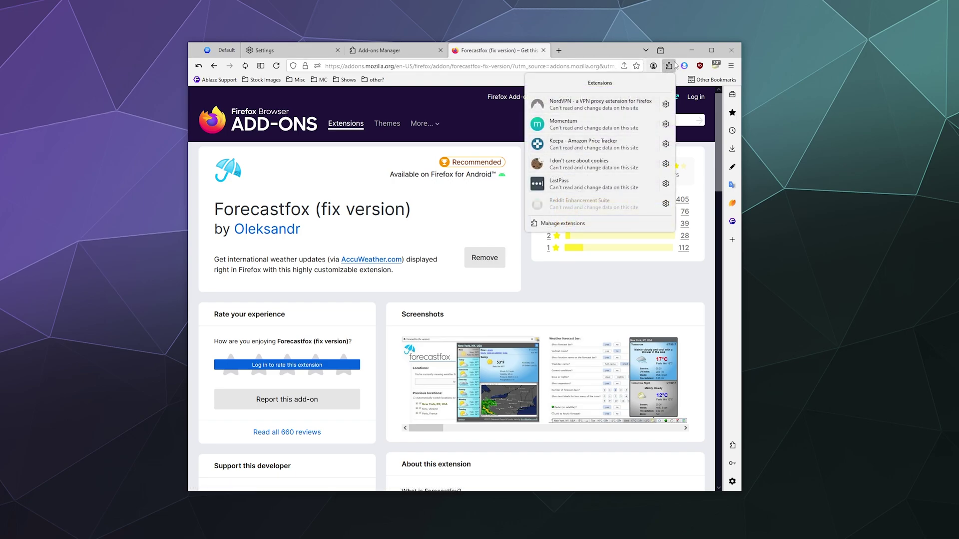
pyautogui.click(582, 225)
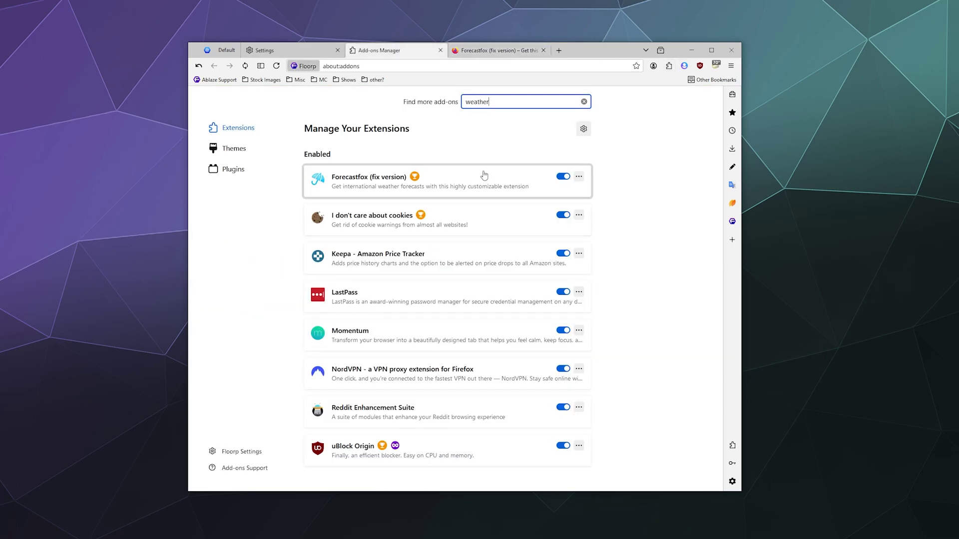
pyautogui.click(311, 50)
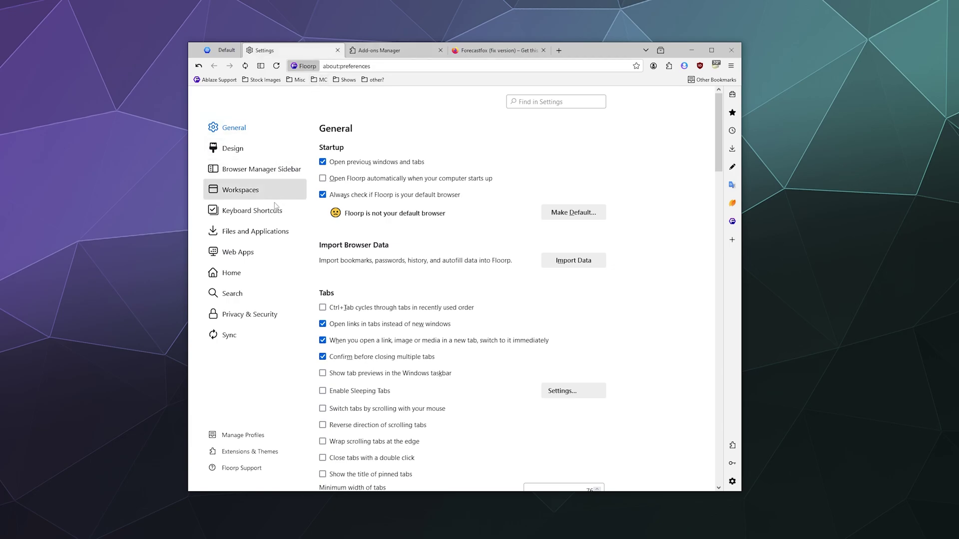
pyautogui.click(247, 452)
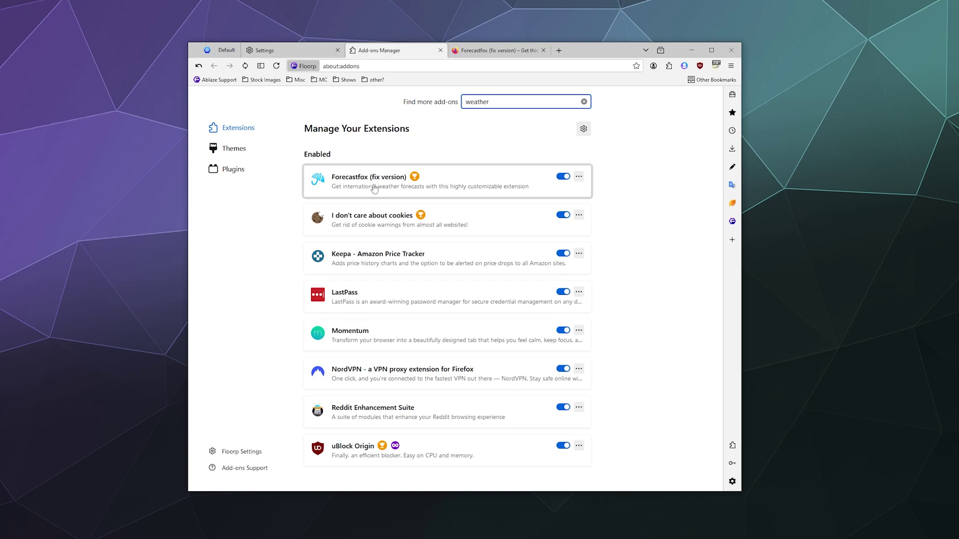
# Remove Forecastfox (fix version) and return to its add-on page tab
pyautogui.click(578, 177)
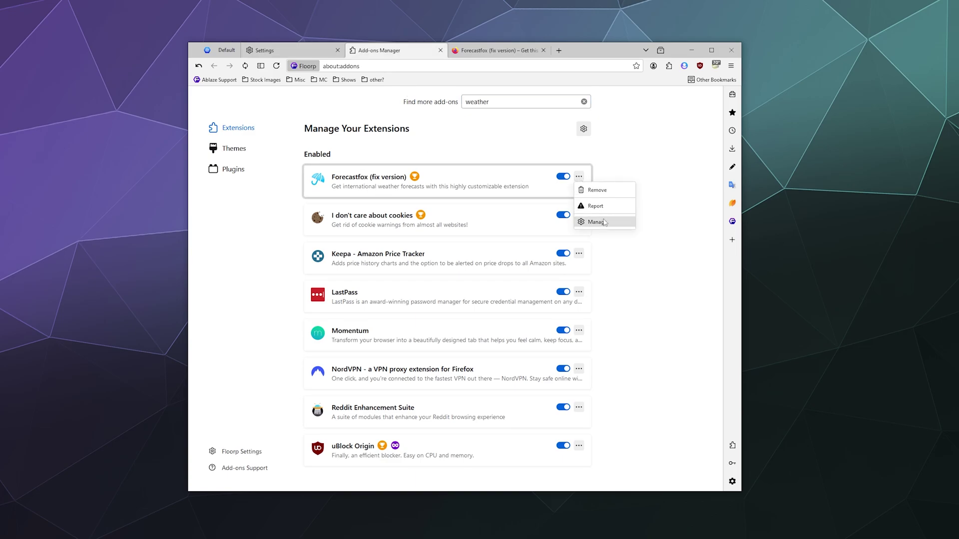
pyautogui.click(602, 190)
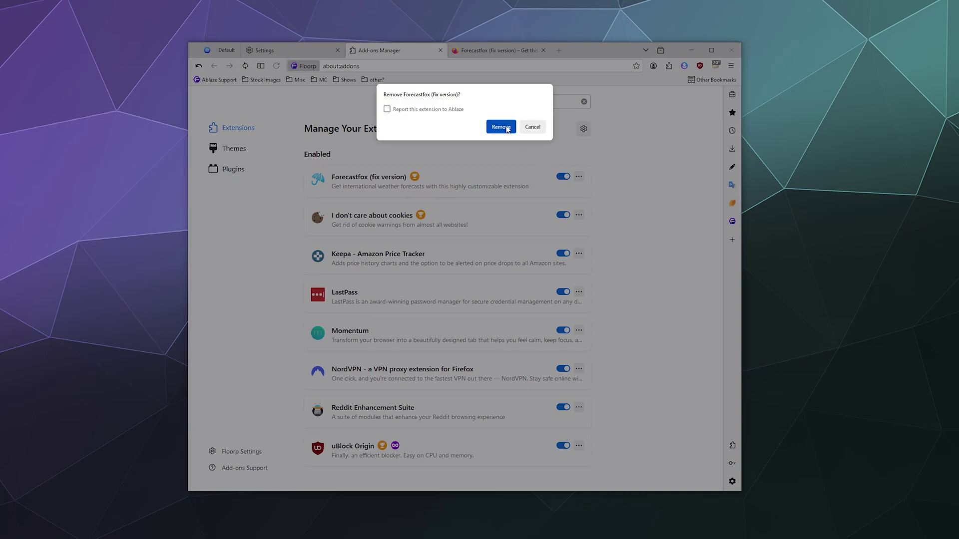
pyautogui.click(501, 127)
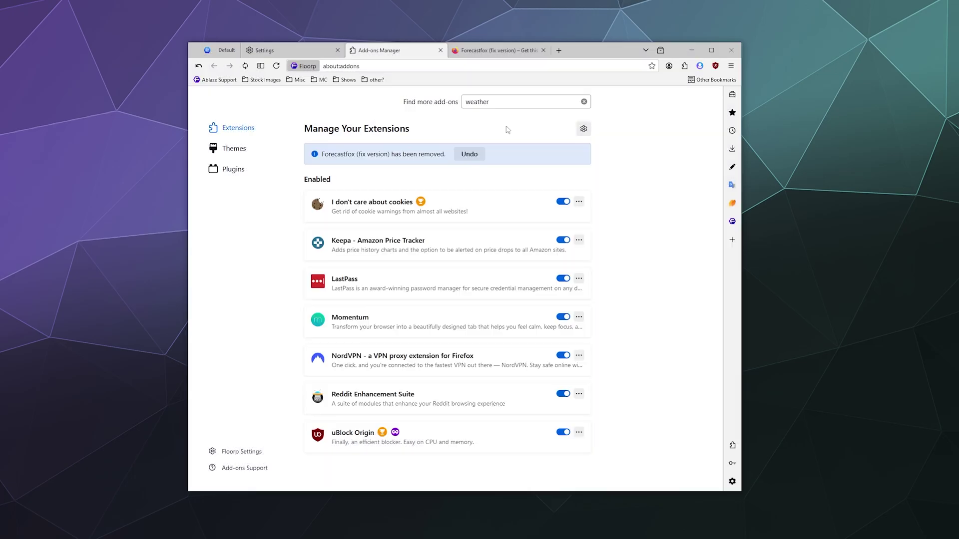
pyautogui.click(496, 52)
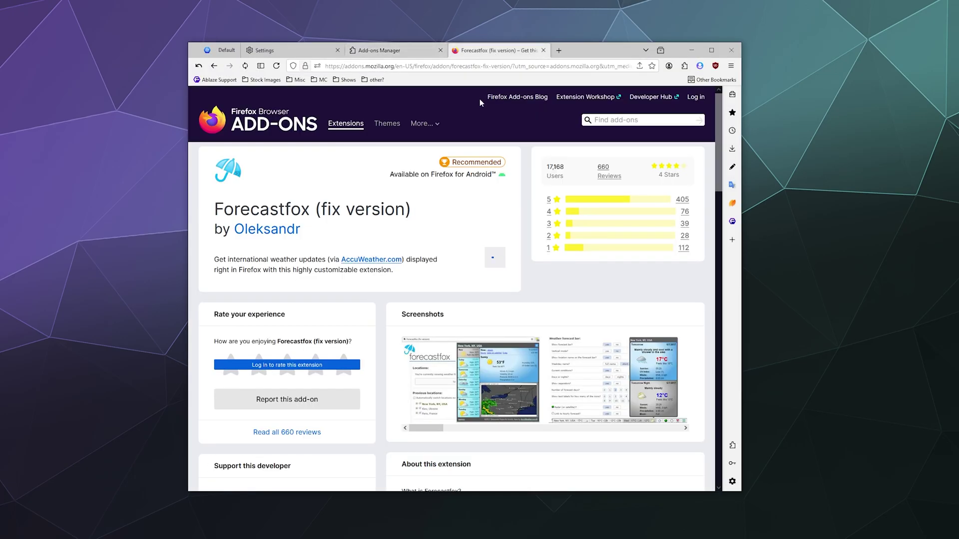
# From the weather search results, install the Weather Extension and dismiss its added notice
pyautogui.click(214, 66)
pyautogui.scroll(10, 358, 215)
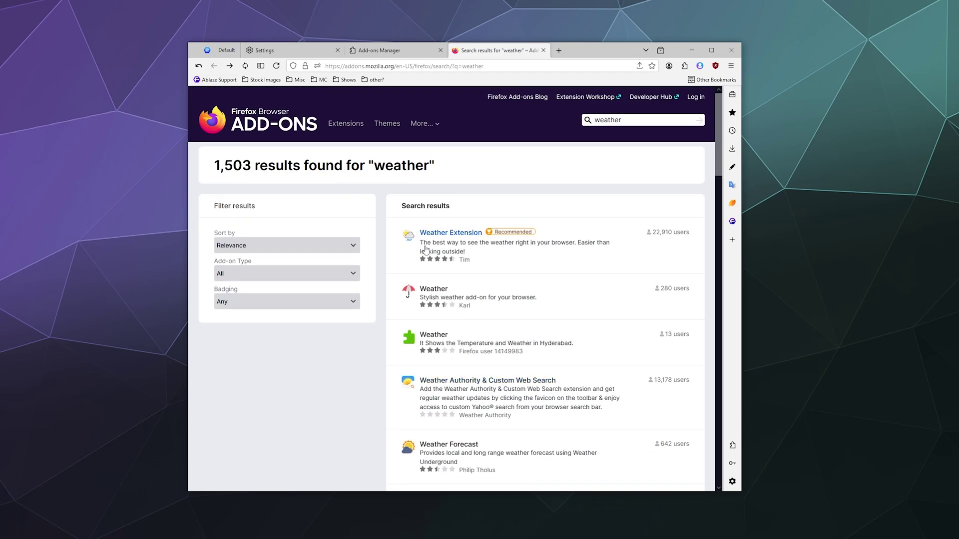
pyautogui.click(629, 236)
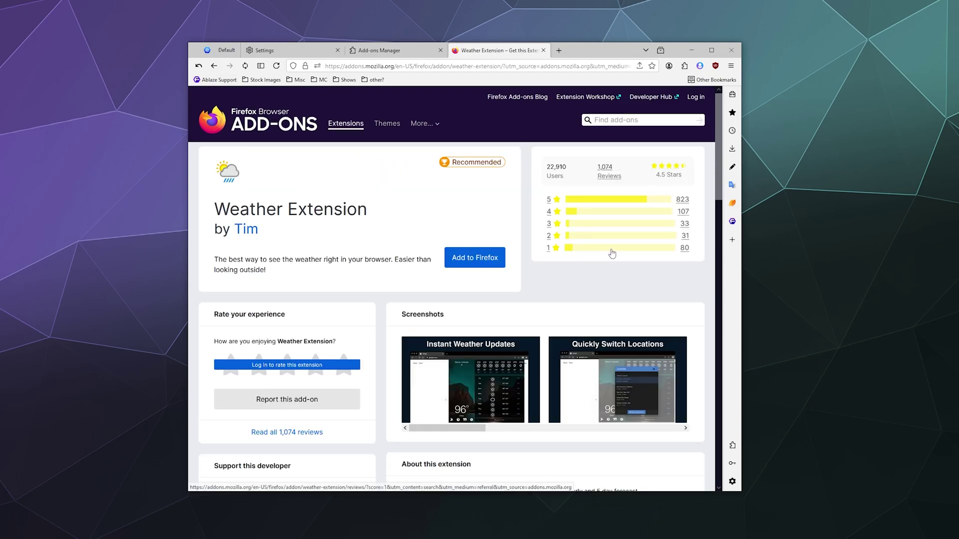
pyautogui.click(485, 260)
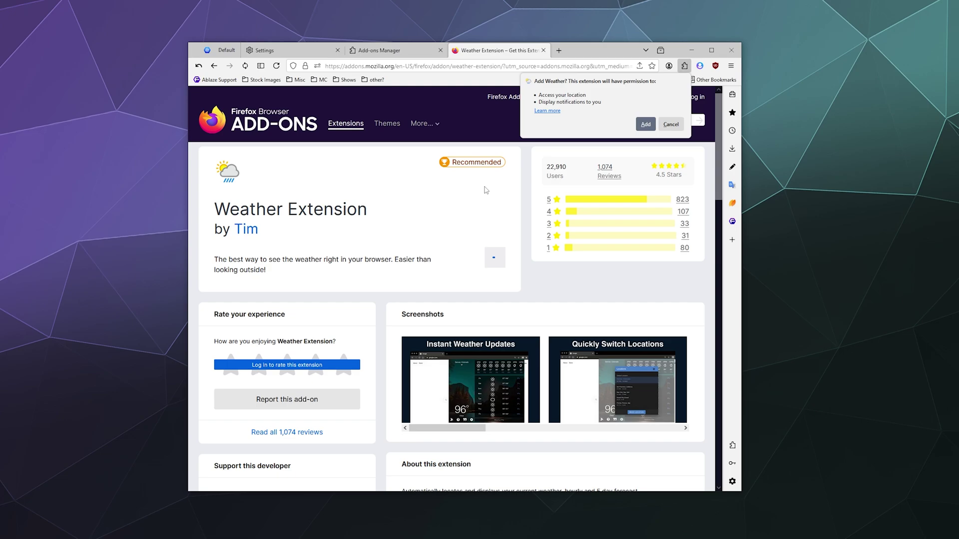
pyautogui.click(644, 124)
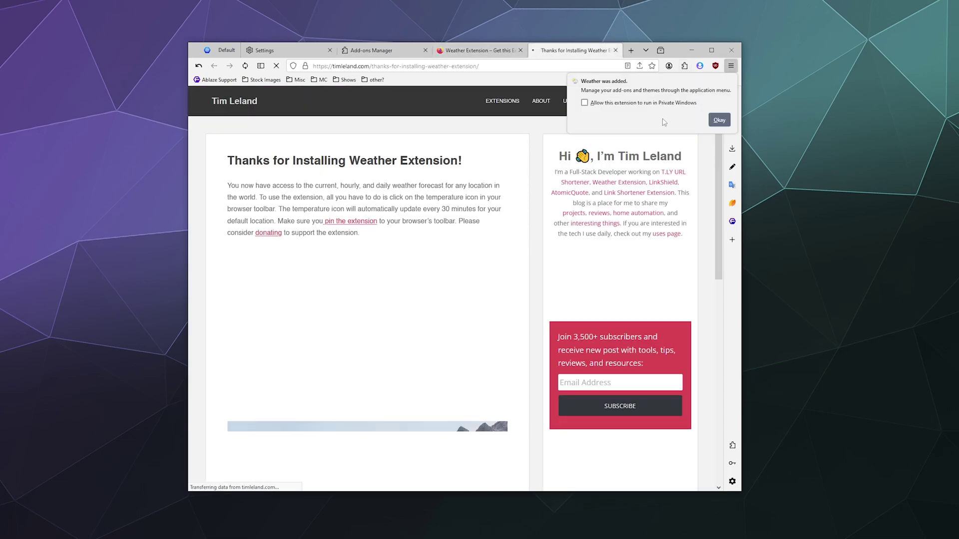
pyautogui.click(438, 158)
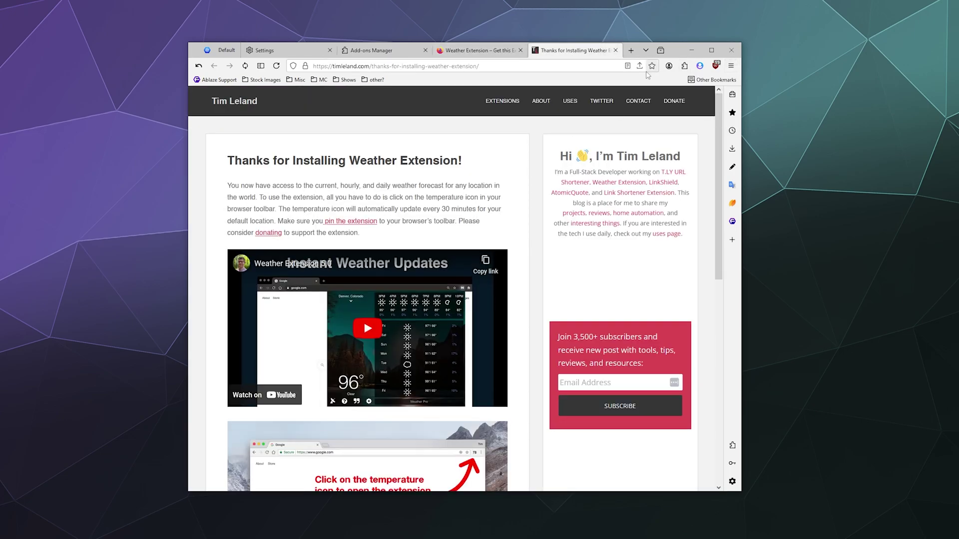
# Pin the Weather extension to the toolbar from the Extensions panel
pyautogui.click(685, 65)
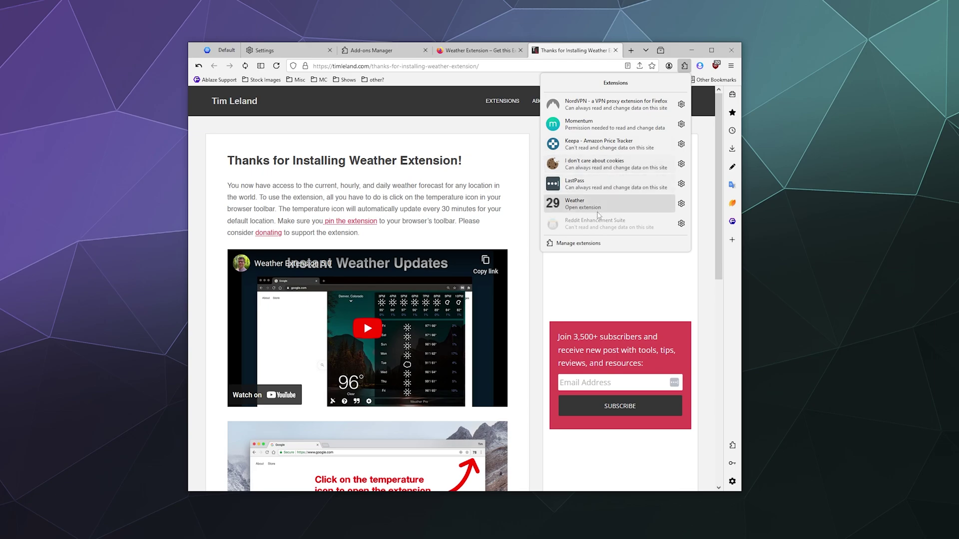
pyautogui.click(681, 203)
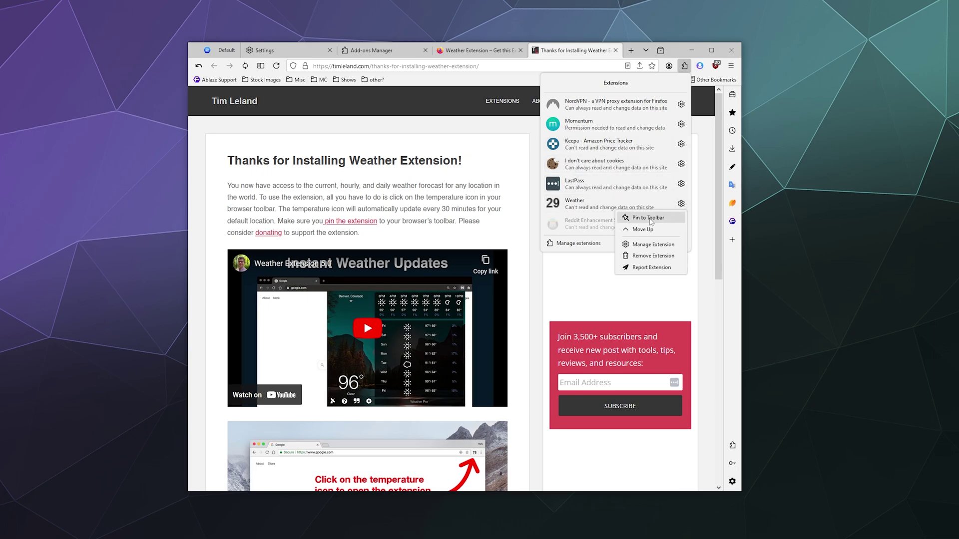
pyautogui.click(651, 218)
# Open the pinned Weather icon to show Denver, CO's 36° clear hourly and eight-day forecast
pyautogui.click(715, 66)
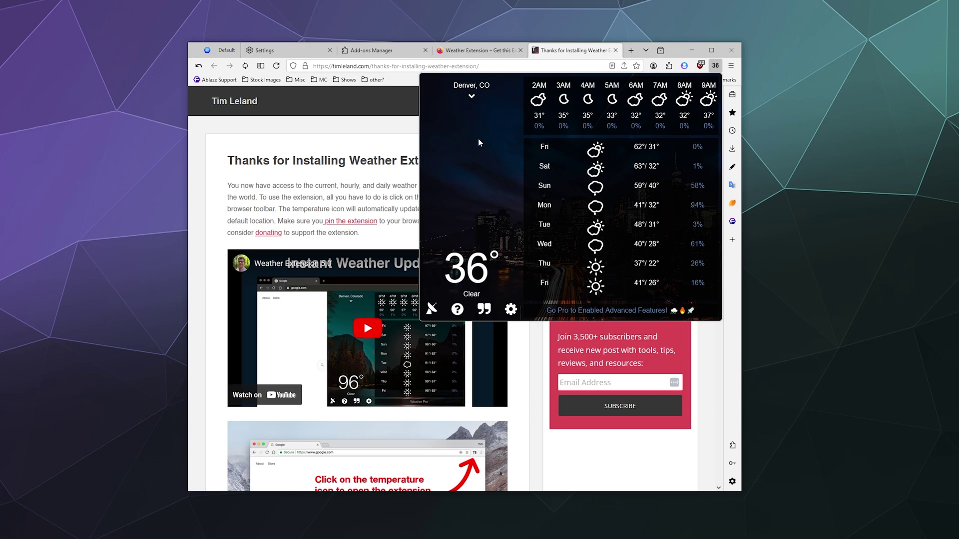
# Close the forecast popup, view the developer's extensions, and return to the Weather Extension page
pyautogui.click(534, 372)
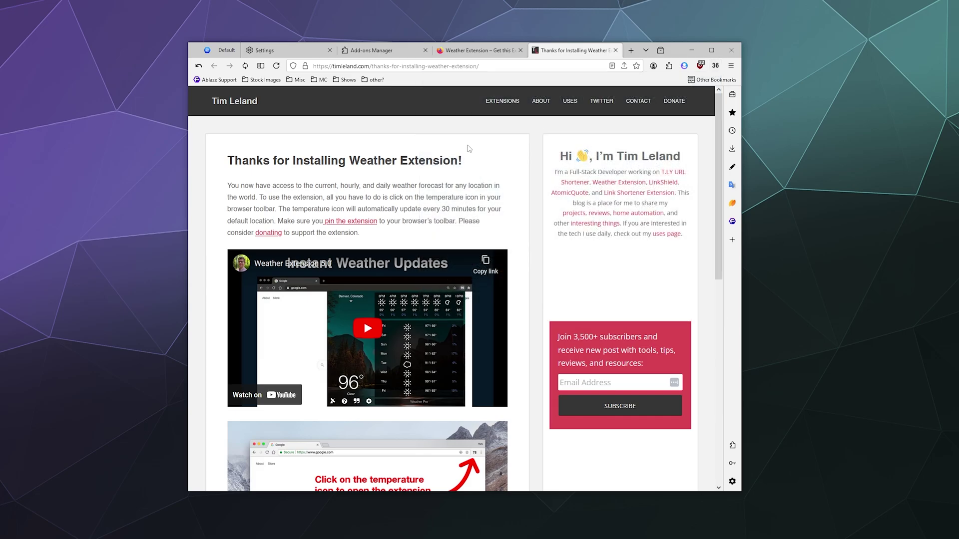
pyautogui.click(502, 103)
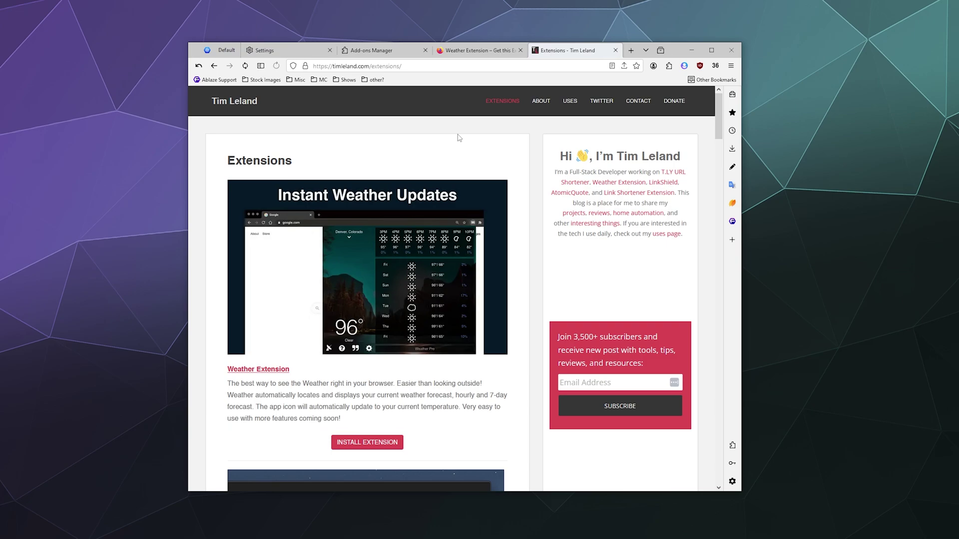
pyautogui.click(478, 50)
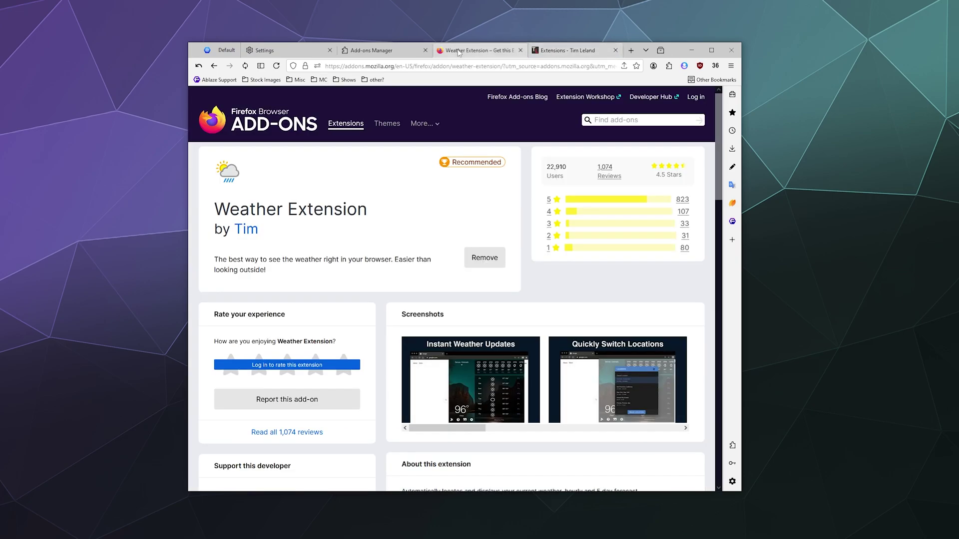
# Go to the add-ons site's Extensions page and scroll through its categories
pyautogui.click(354, 124)
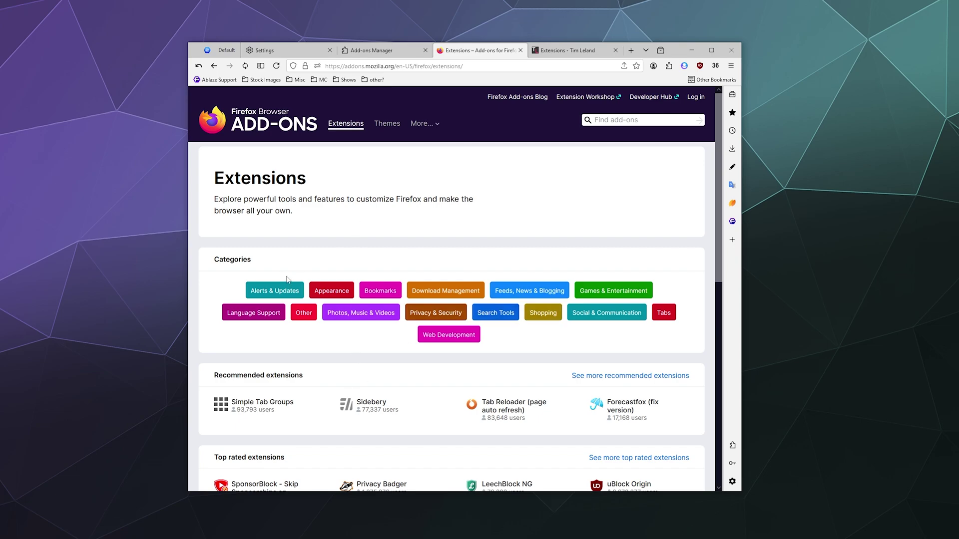
pyautogui.scroll(-5, 291, 313)
pyautogui.scroll(4, 290, 309)
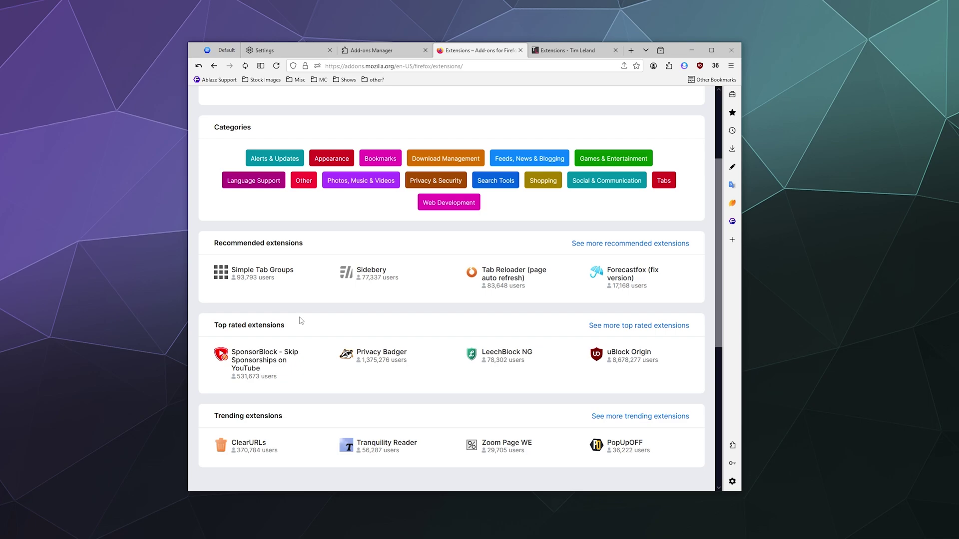
pyautogui.scroll(2, 301, 319)
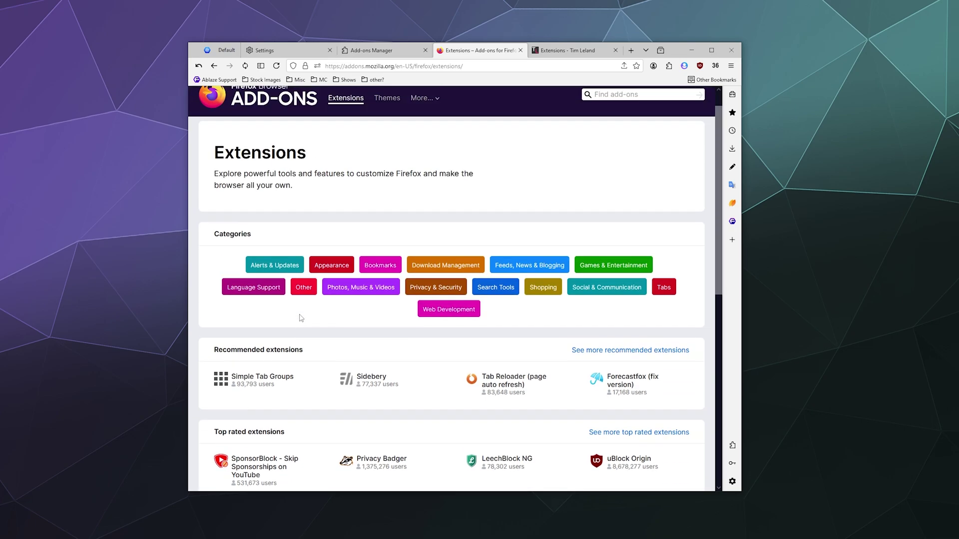
pyautogui.scroll(1, 301, 318)
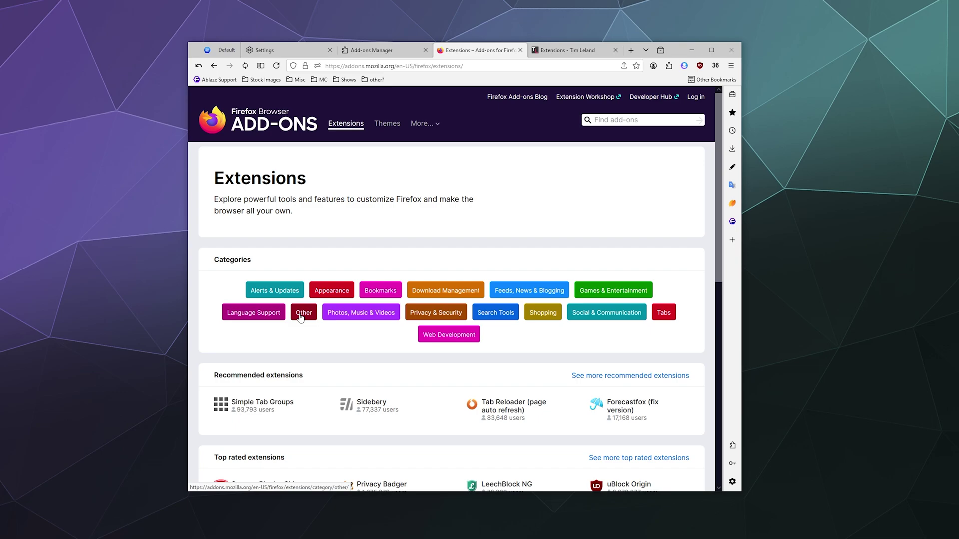